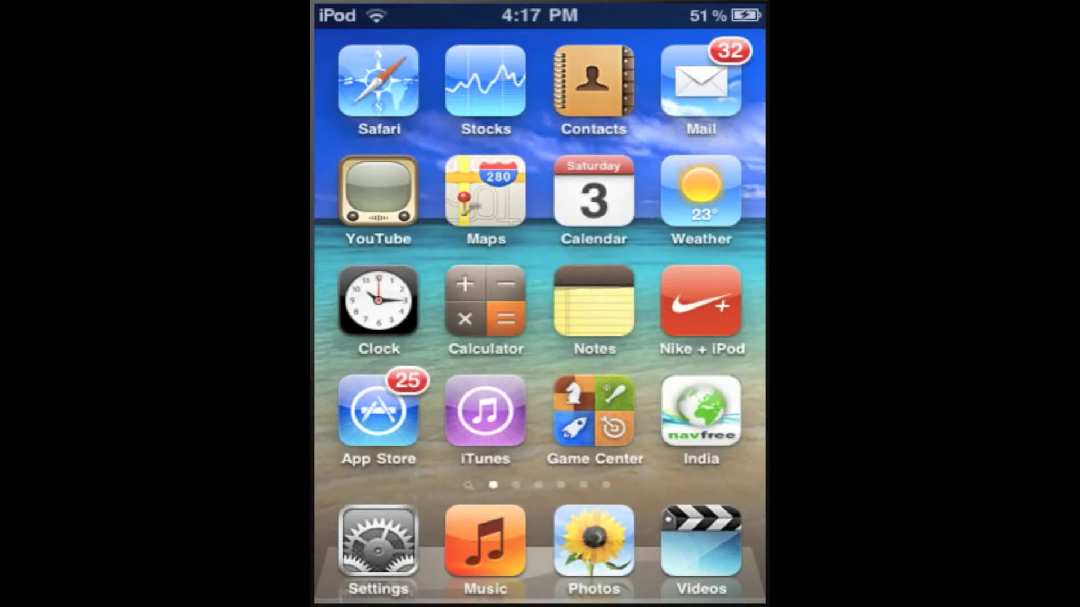
# Open Settings > General > About on the iPod and check the Version reads 4.2.1 (8C148).
pyautogui.click(378, 540)
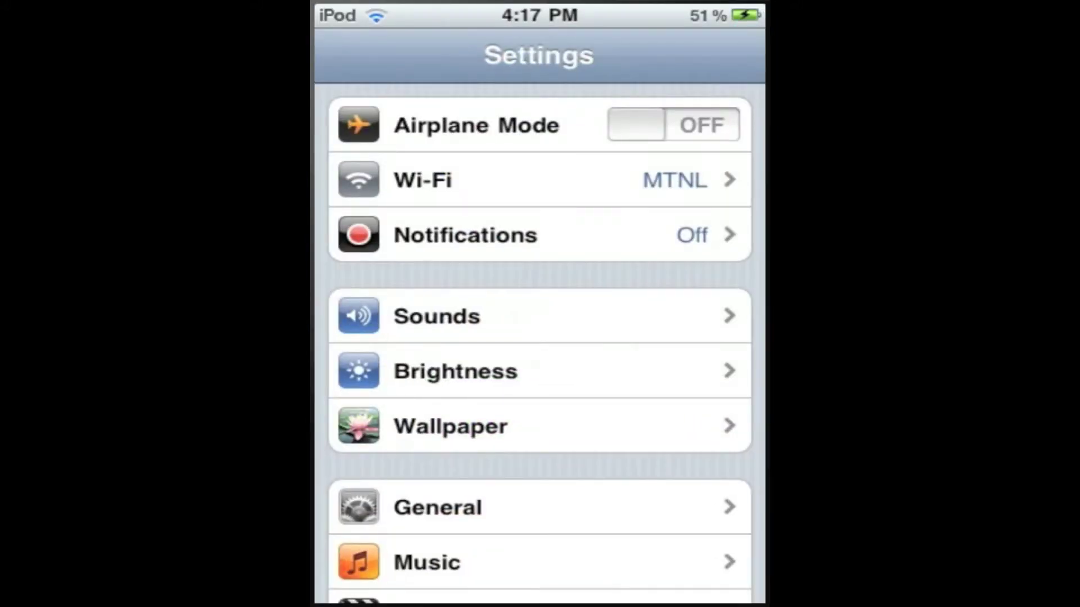
pyautogui.click(437, 508)
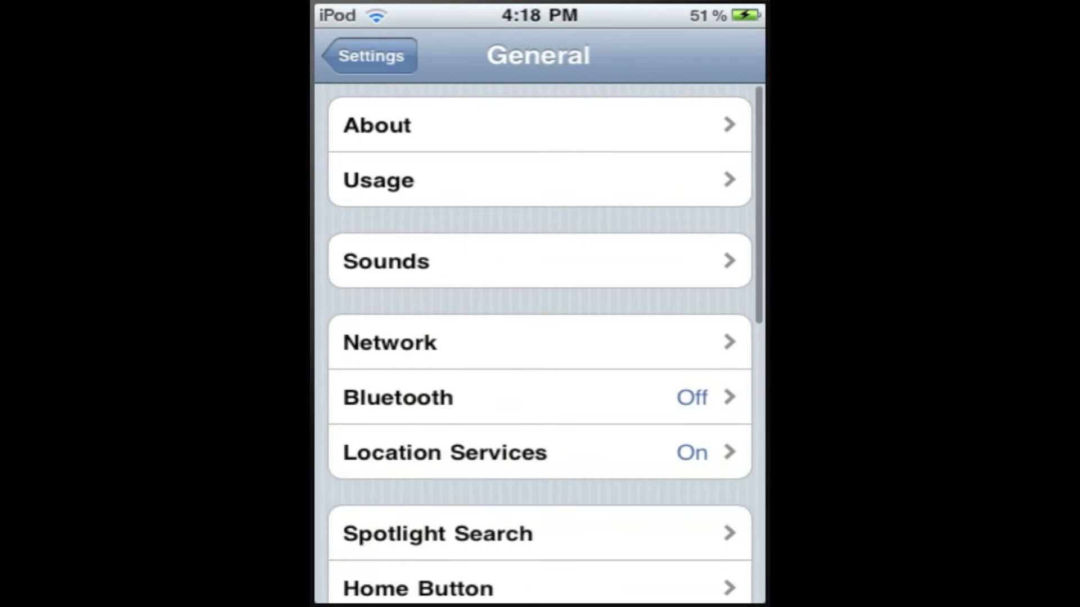
pyautogui.click(539, 125)
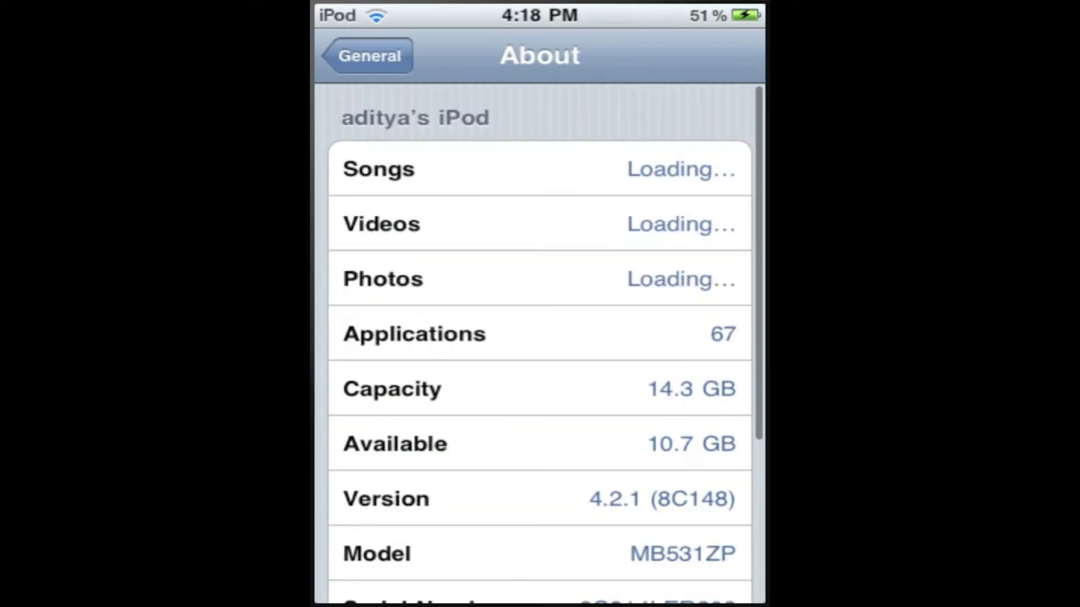
pyautogui.scroll(-5, 540, 337)
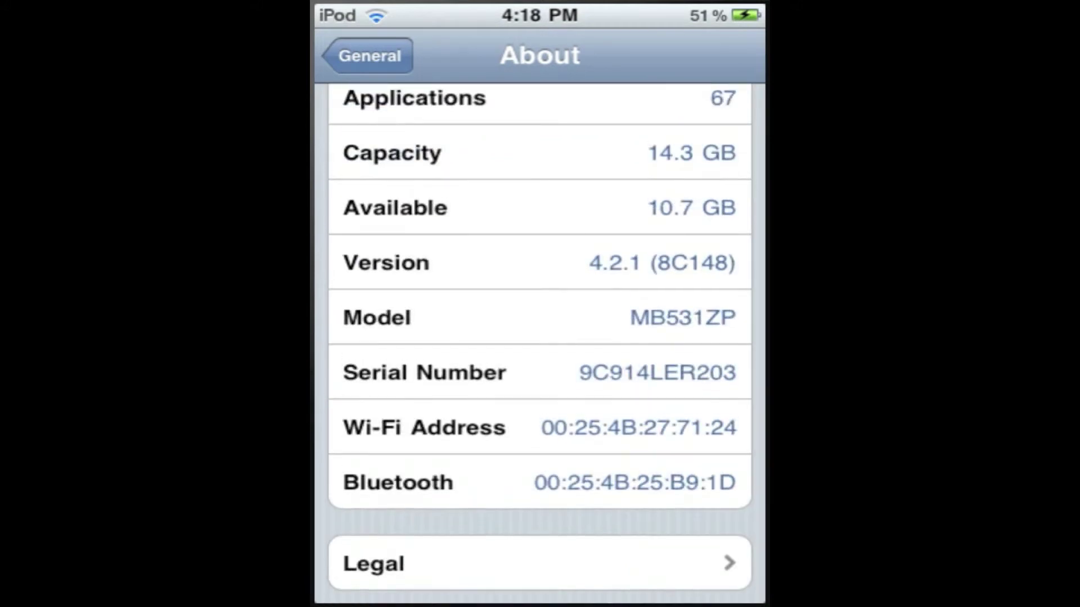
pyautogui.scroll(2, 540, 337)
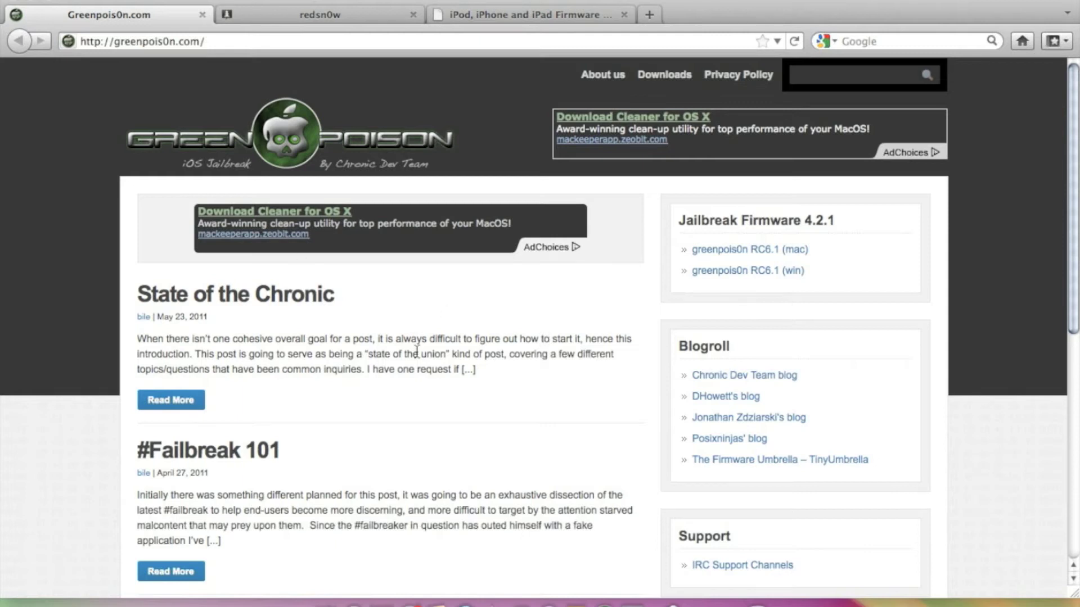
pyautogui.click(393, 8)
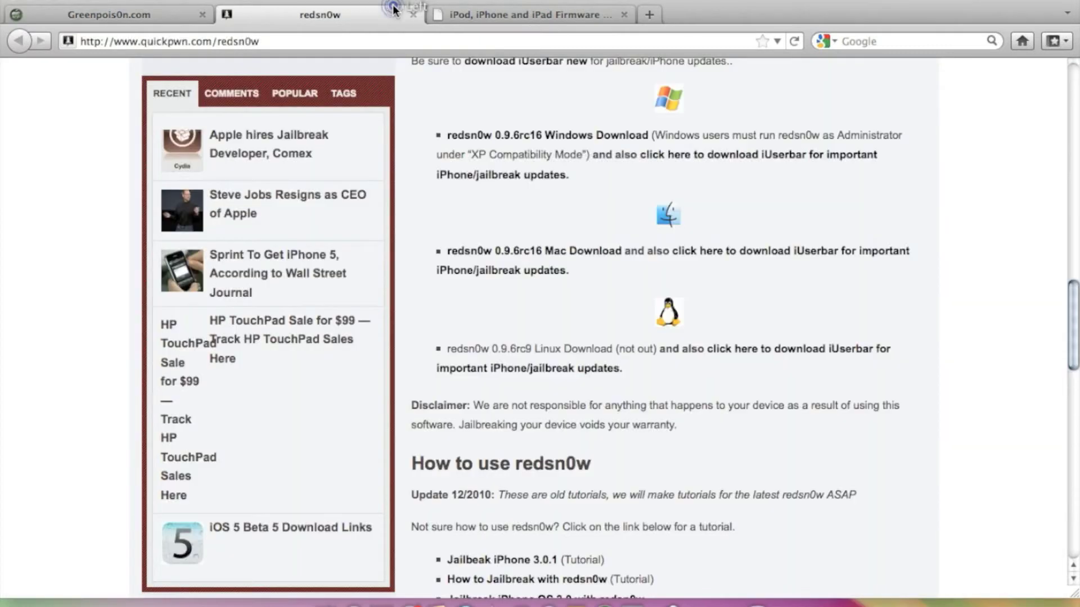
pyautogui.click(96, 7)
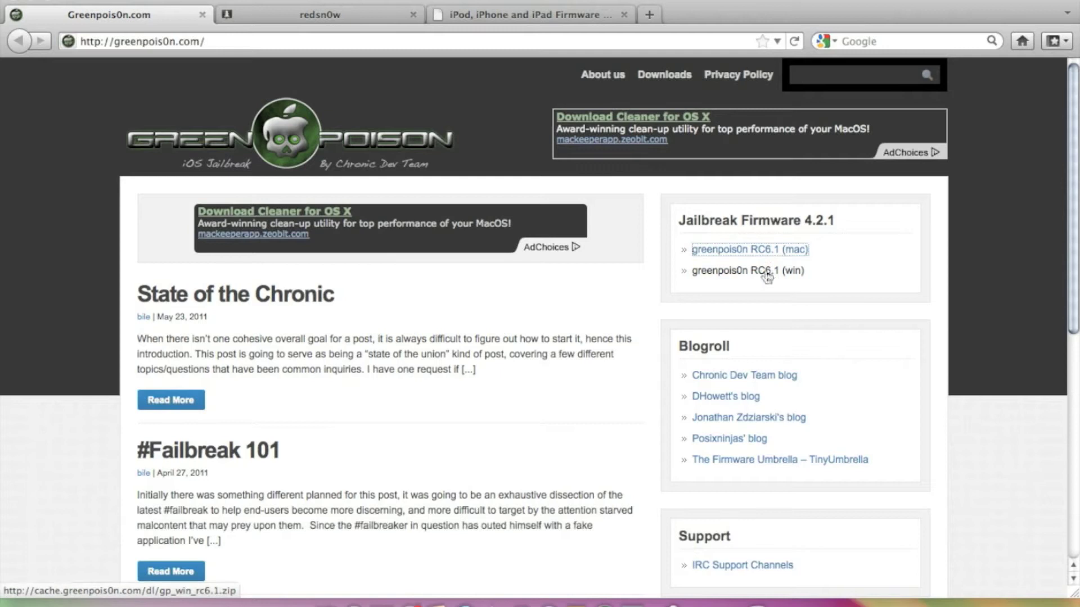
pyautogui.click(736, 249)
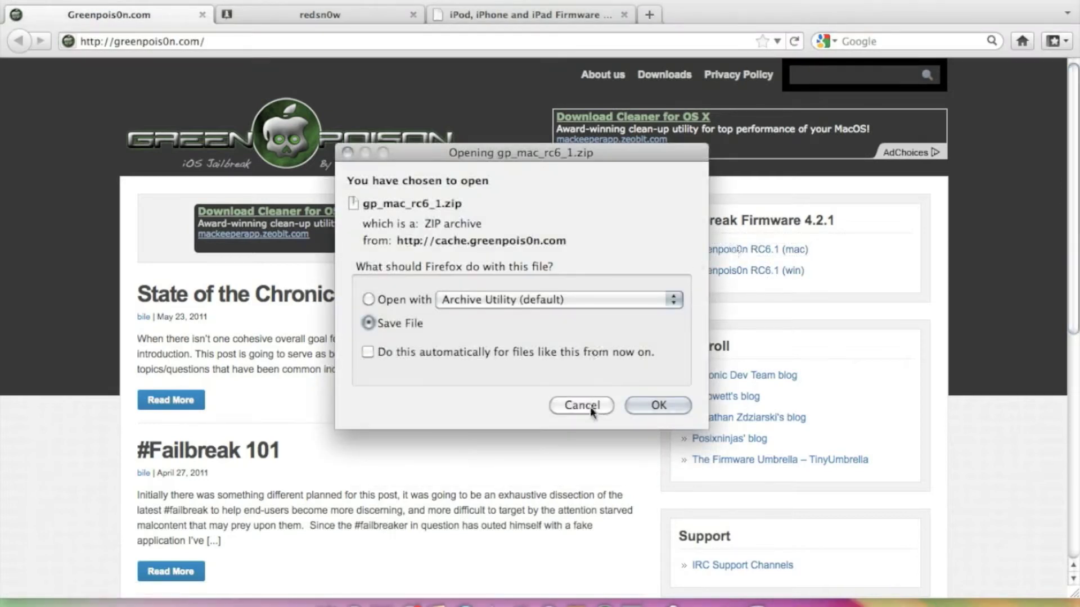
pyautogui.click(591, 408)
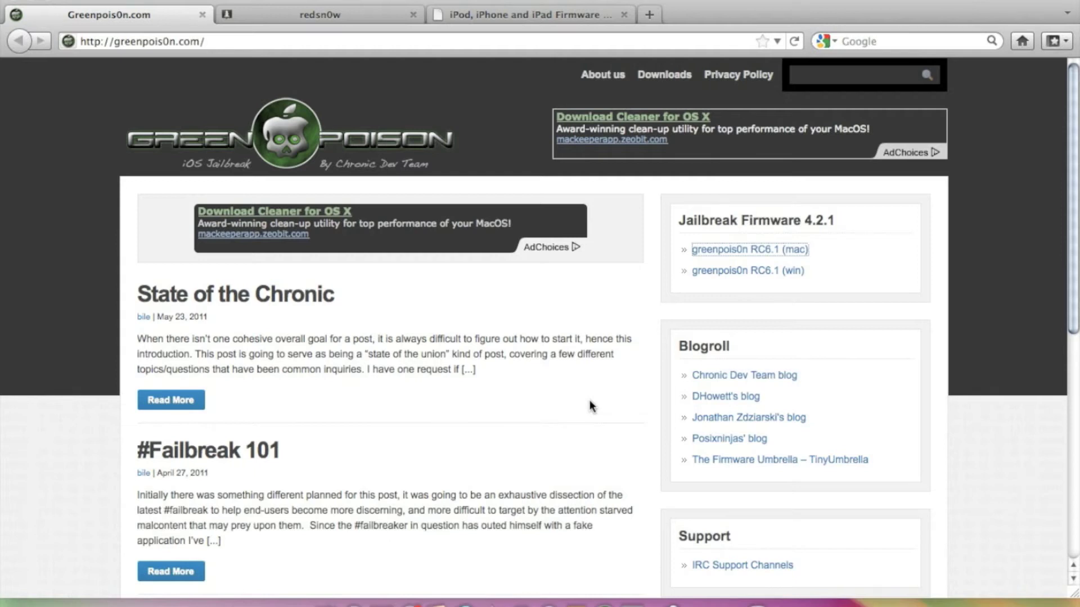
# Switch to the quickpwn redsn0w download tab and scroll down to the Mac download link.
pyautogui.click(309, 15)
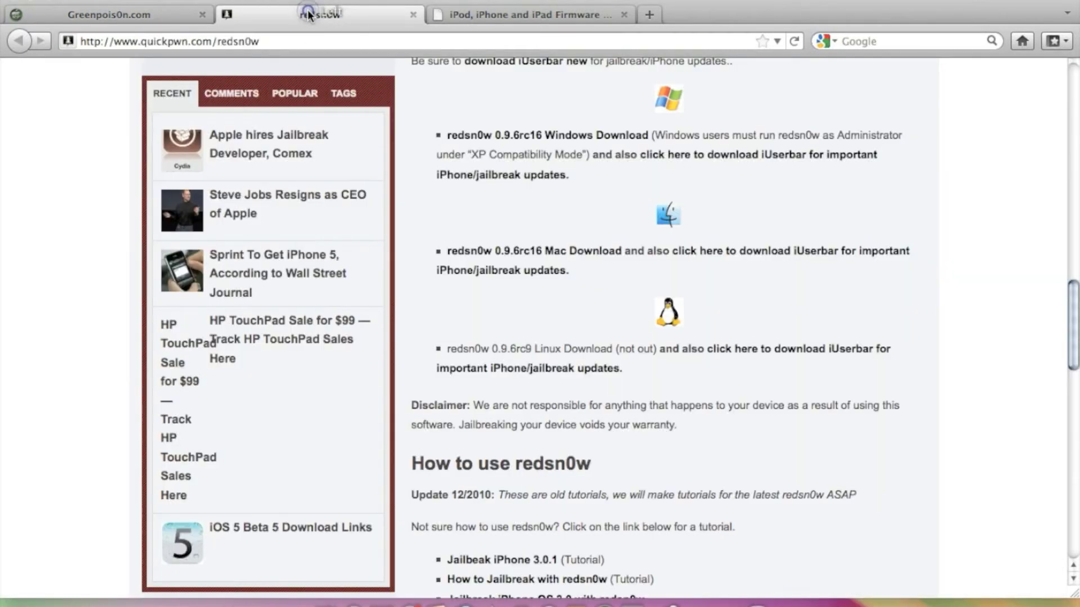
pyautogui.scroll(6, 523, 298)
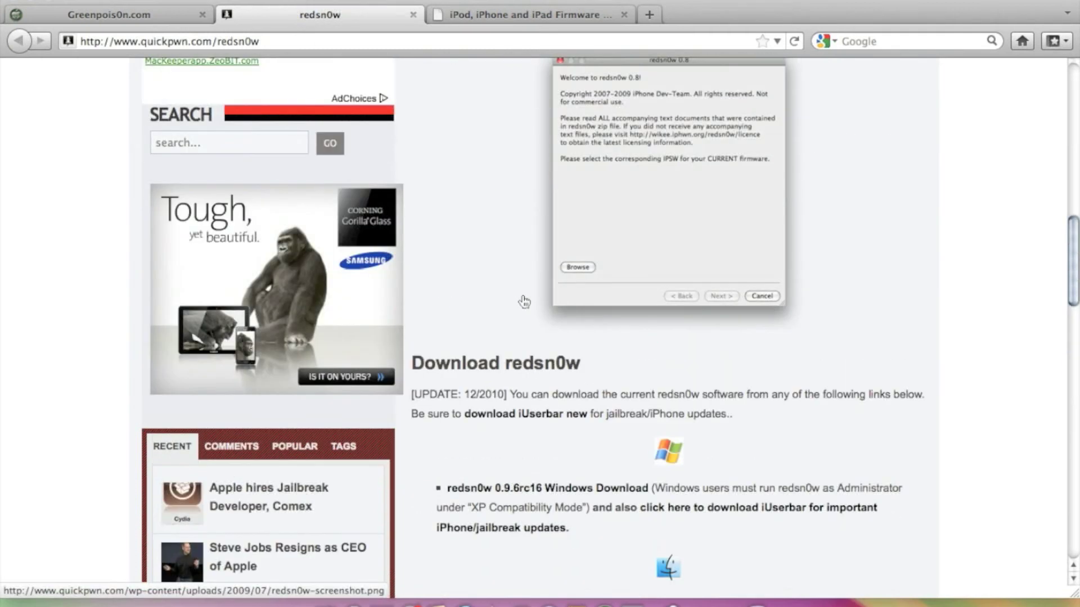
pyautogui.scroll(-3, 525, 302)
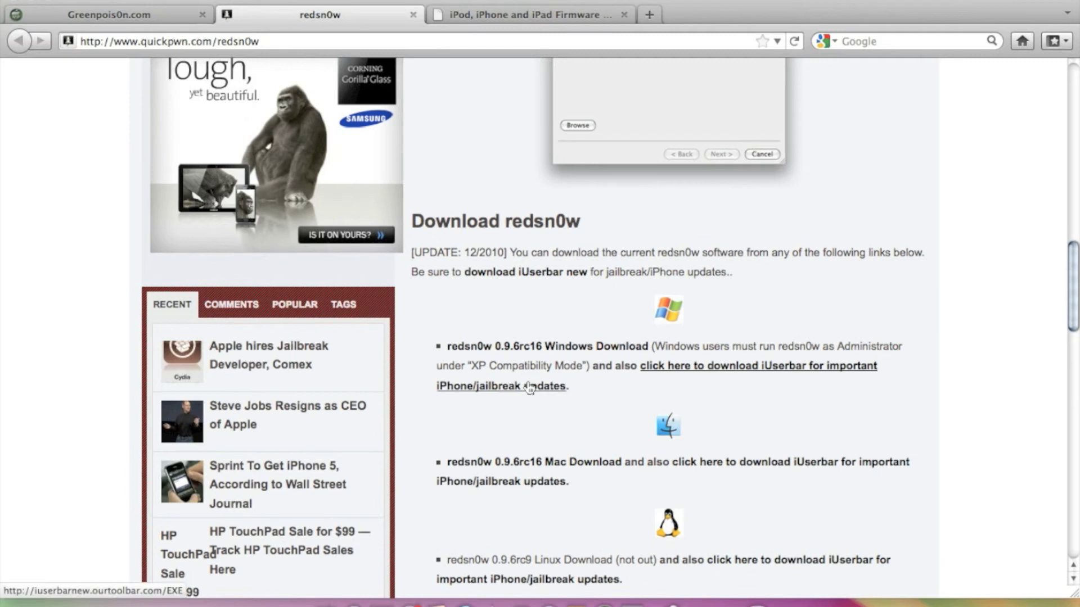
pyautogui.scroll(-3, 524, 388)
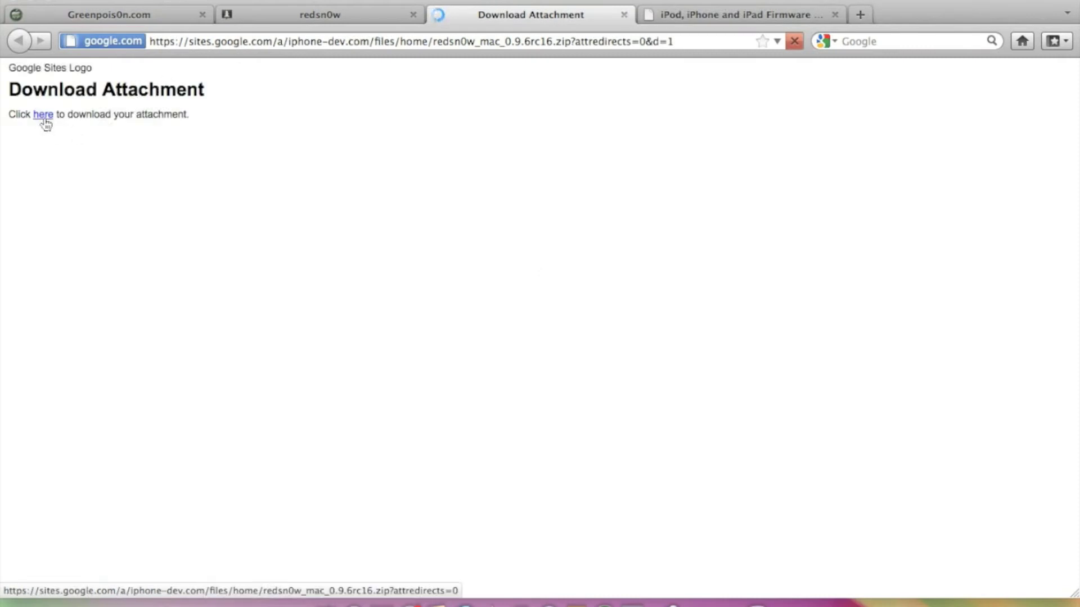
# Start the redsn0w_mac_0.9.6rc16.zip download, cancel saving it, and close the attachment page.
pyautogui.click(44, 120)
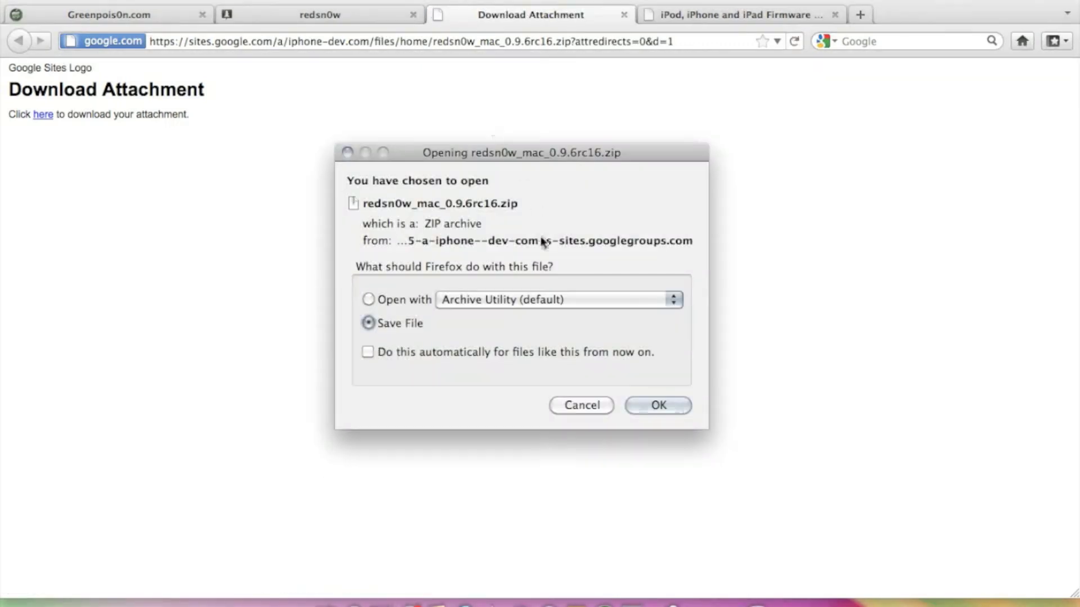
pyautogui.click(592, 405)
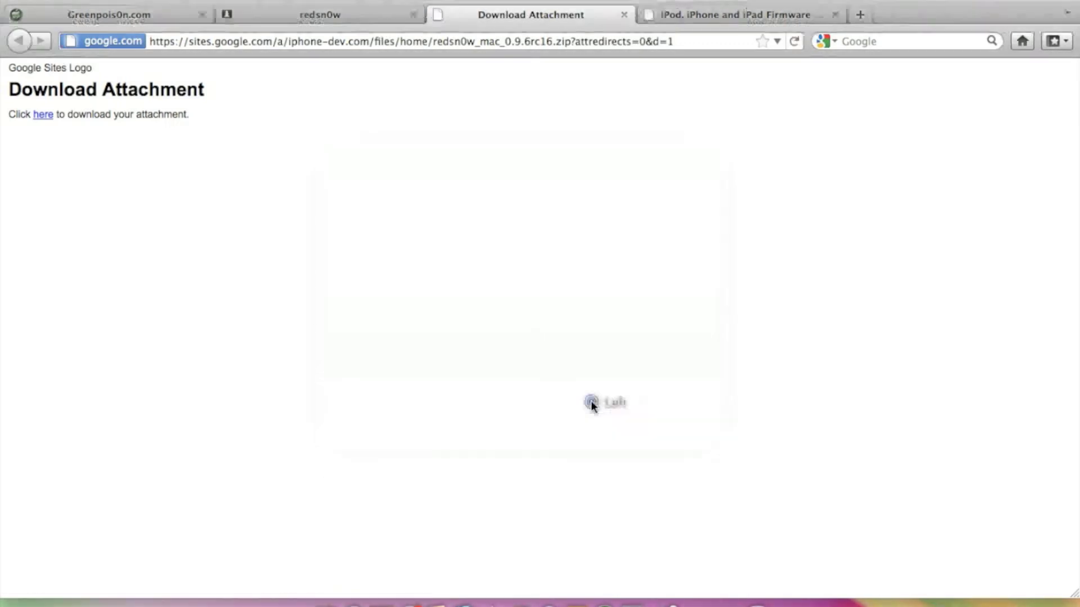
pyautogui.click(623, 16)
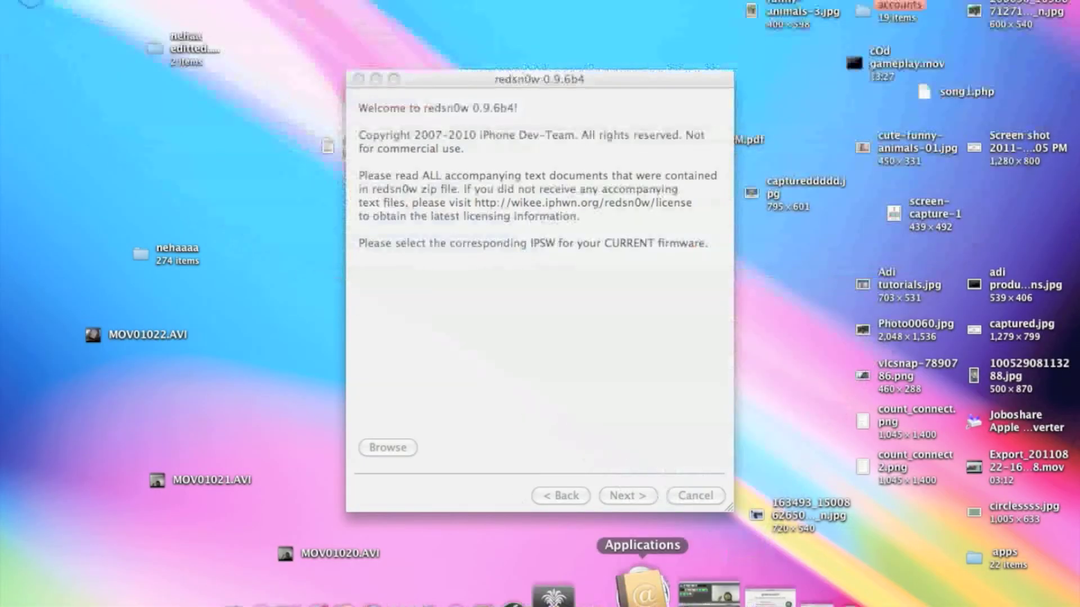
pyautogui.click(611, 588)
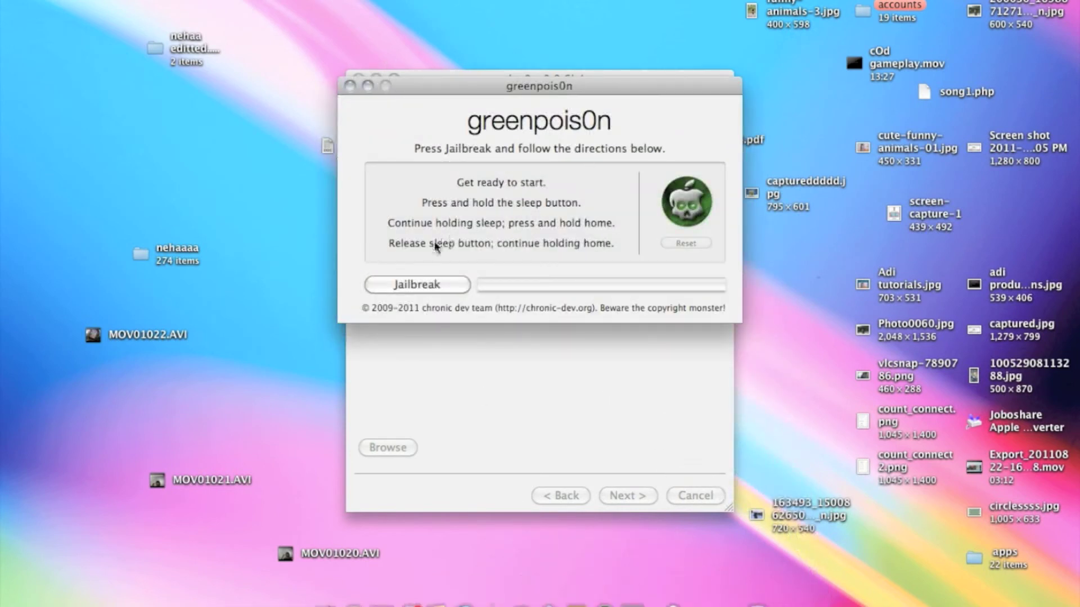
pyautogui.click(426, 287)
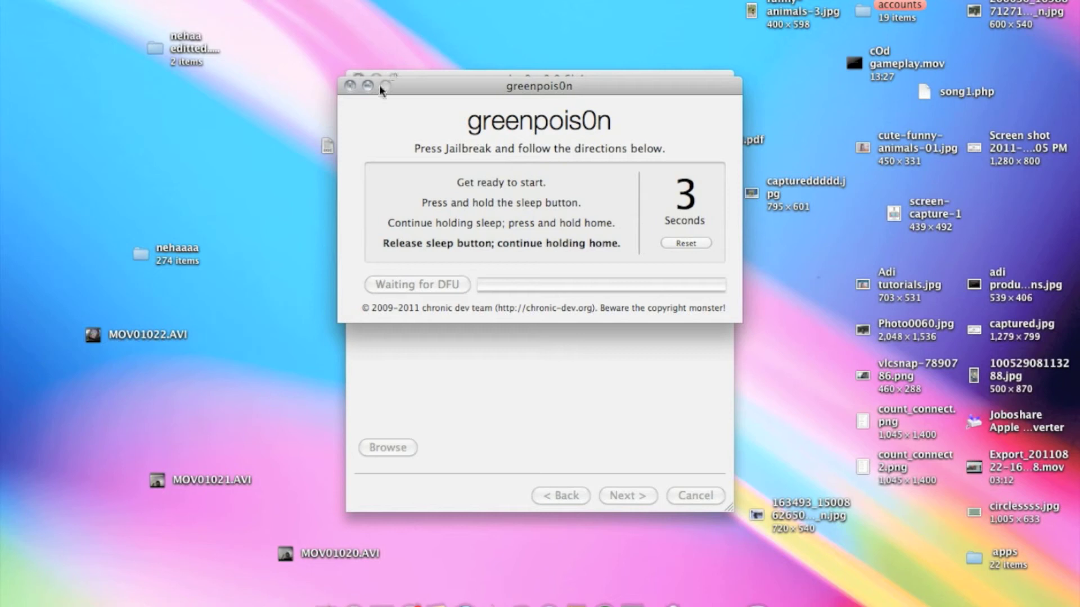
# Close greenpois0n and restore the minimized Firefox window with the quickpwn redsn0w page from the Dock.
pyautogui.click(350, 87)
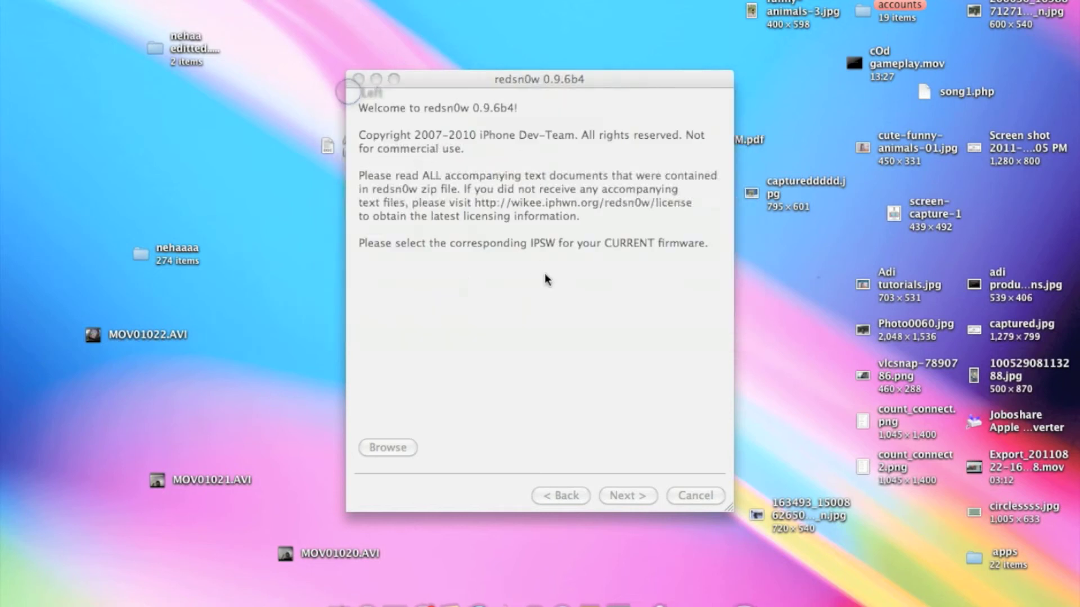
pyautogui.moveTo(720, 593)
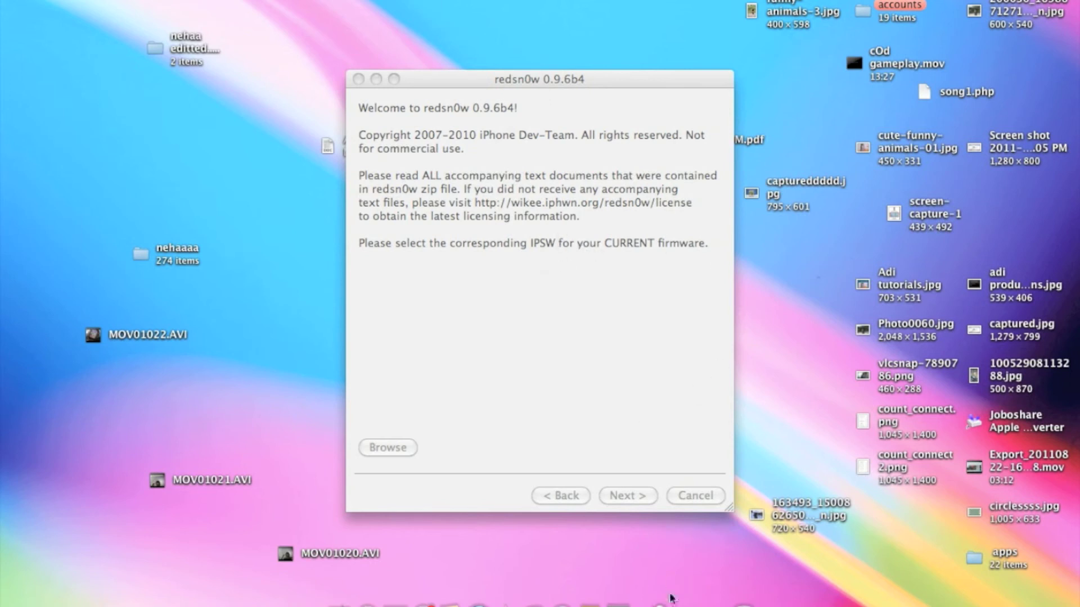
pyautogui.moveTo(666, 605)
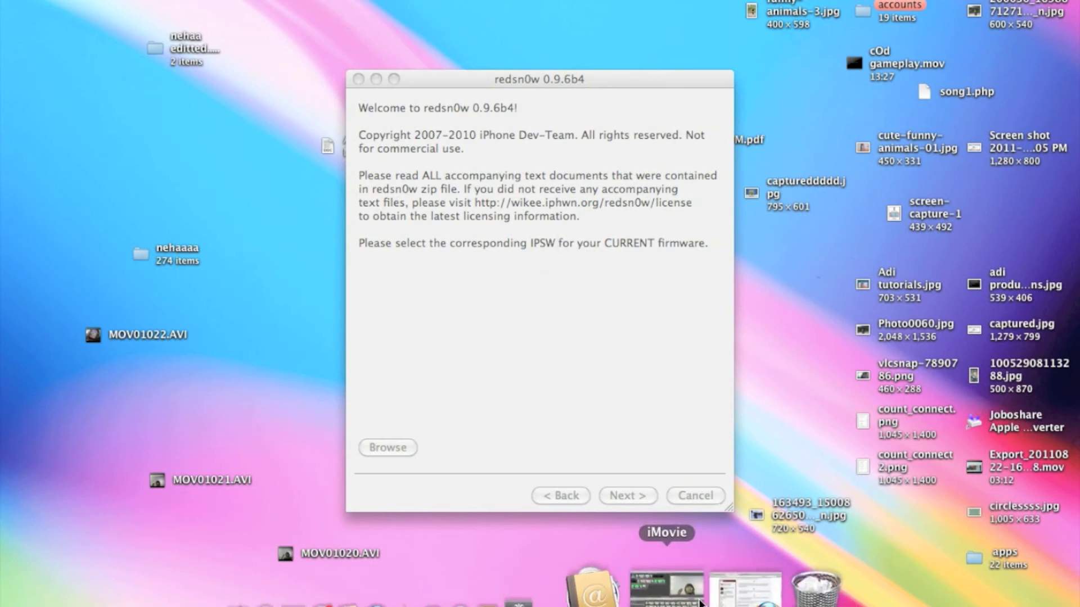
pyautogui.click(779, 593)
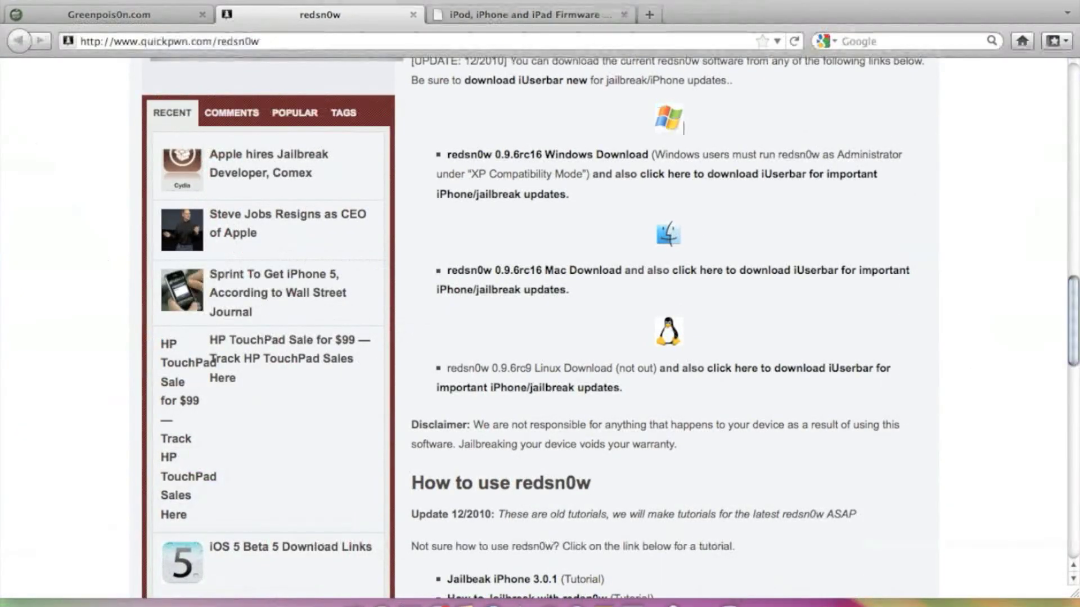
# On the felixbruns.de firmware page, browse the iPod firmware list and close it without choosing.
pyautogui.click(544, 8)
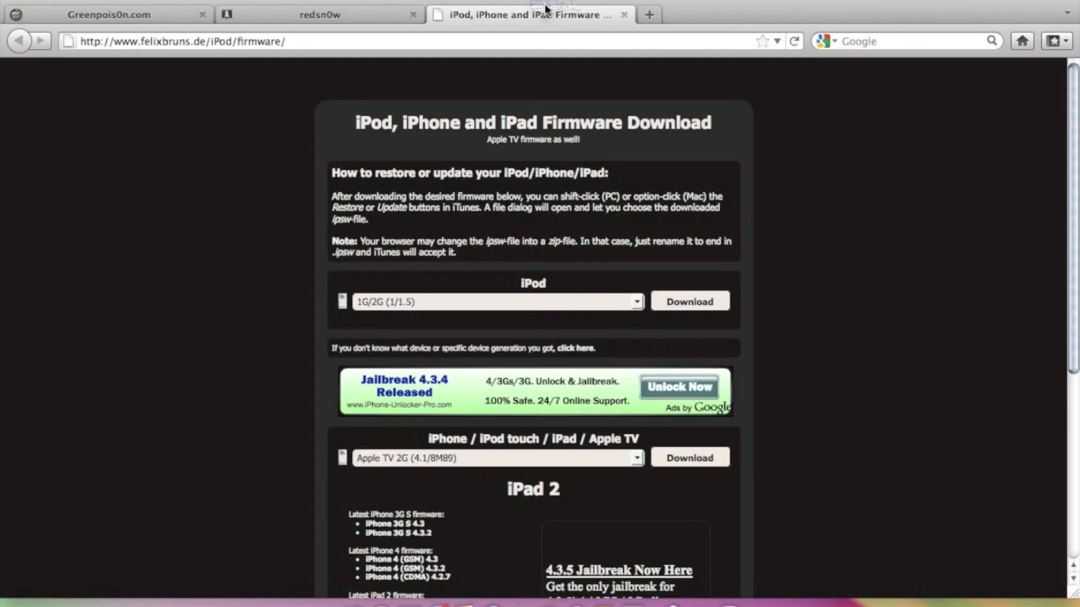
pyautogui.scroll(-3, 232, 306)
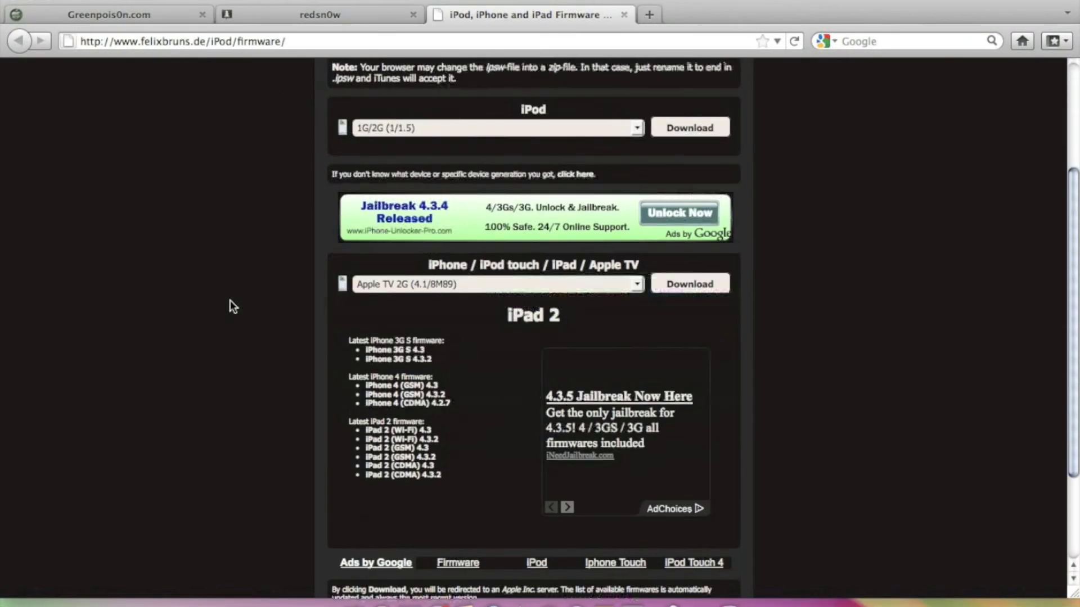
pyautogui.scroll(3, 232, 307)
pyautogui.scroll(-5, 249, 203)
pyautogui.scroll(5, 249, 202)
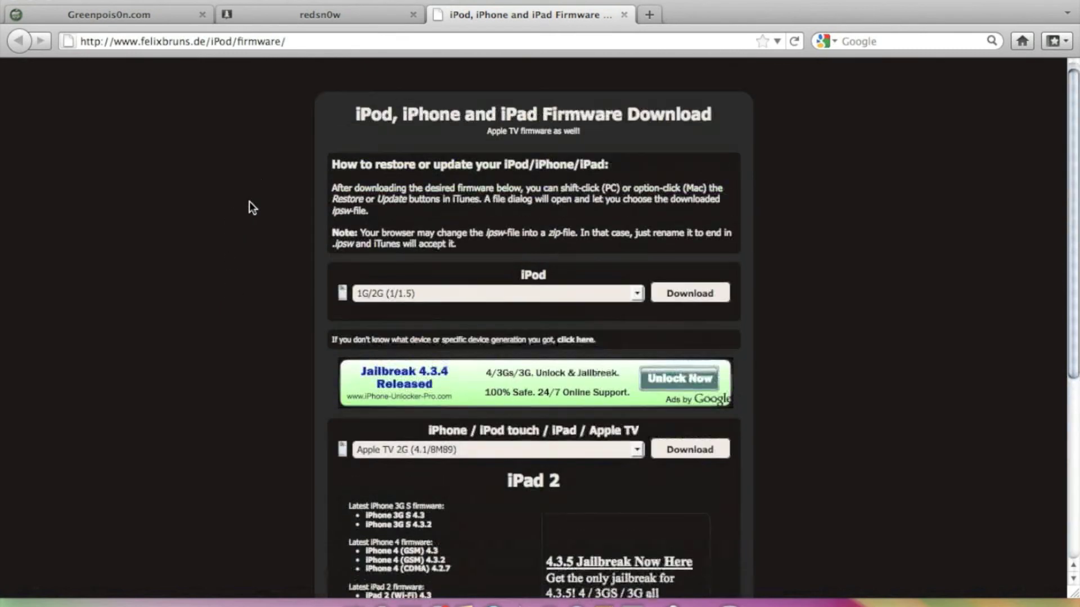
pyautogui.click(635, 294)
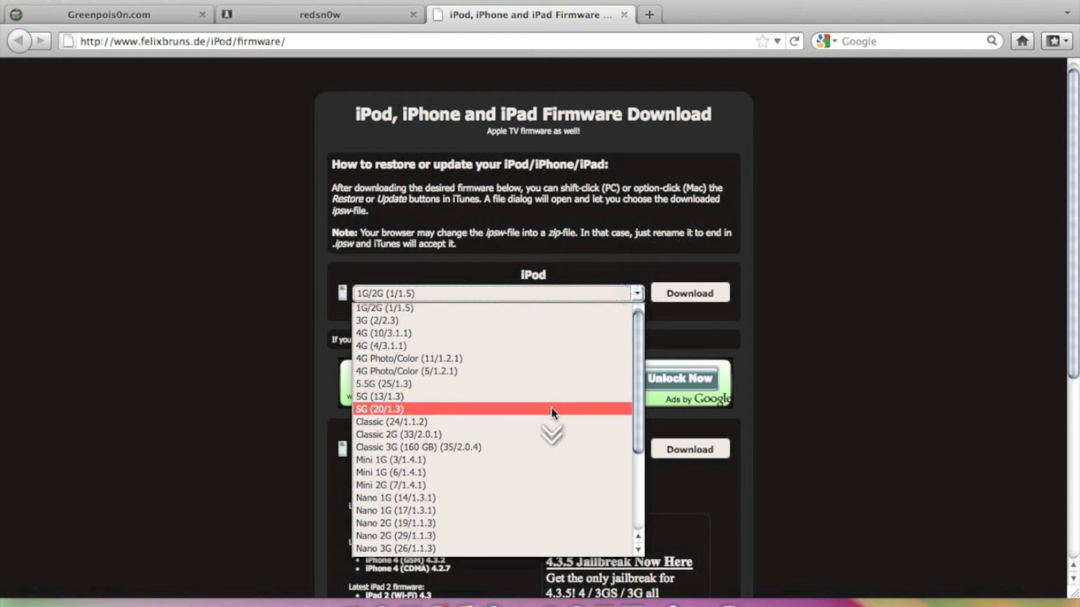
pyautogui.scroll(-3, 552, 408)
pyautogui.scroll(3, 535, 459)
pyautogui.click(880, 388)
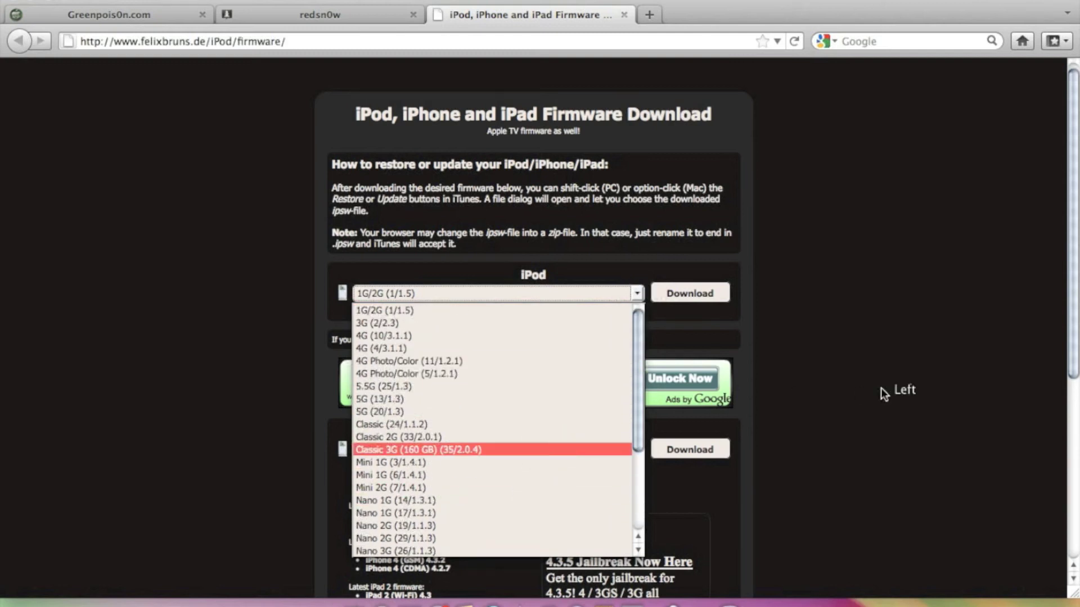
# Browse the iPhone/iPod touch/iPad/Apple TV firmware list and close it with the choice unchanged.
pyautogui.scroll(-2, 649, 464)
pyautogui.click(587, 291)
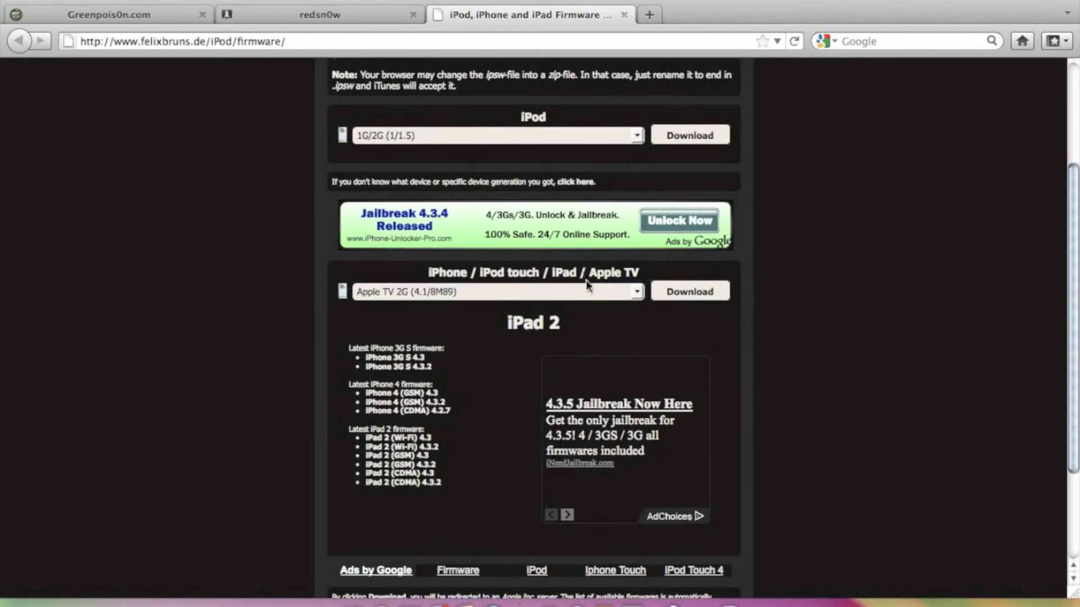
pyautogui.scroll(-3, 558, 380)
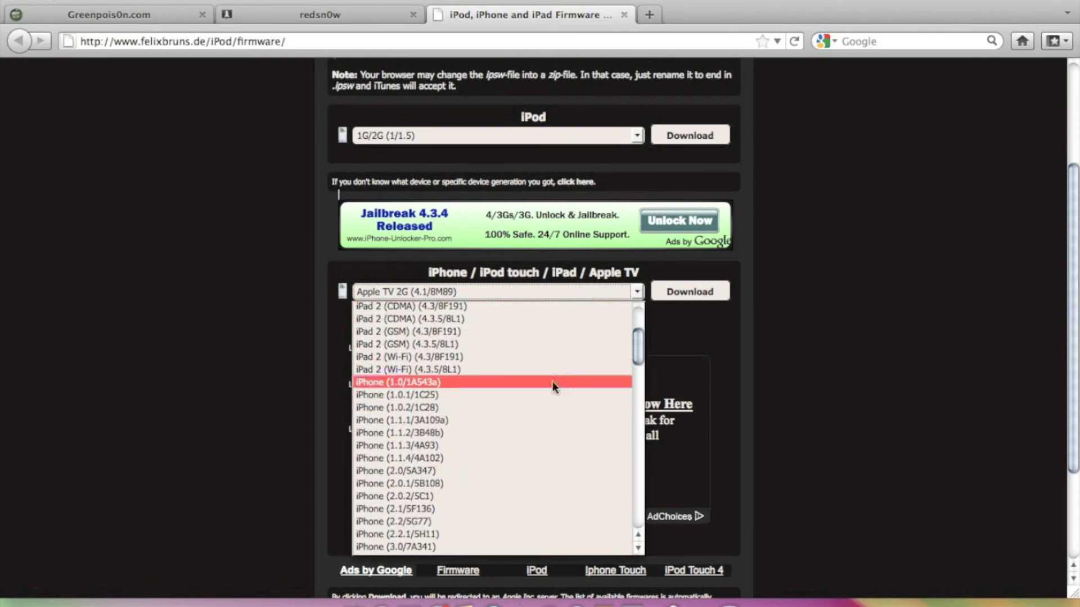
pyautogui.scroll(-9, 520, 373)
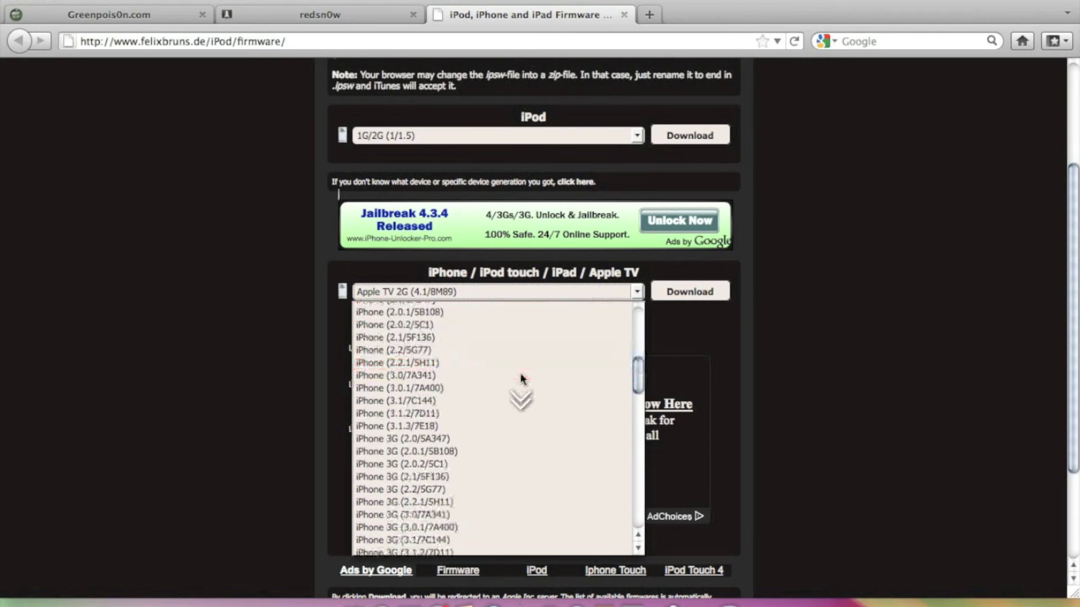
pyautogui.scroll(-3, 456, 490)
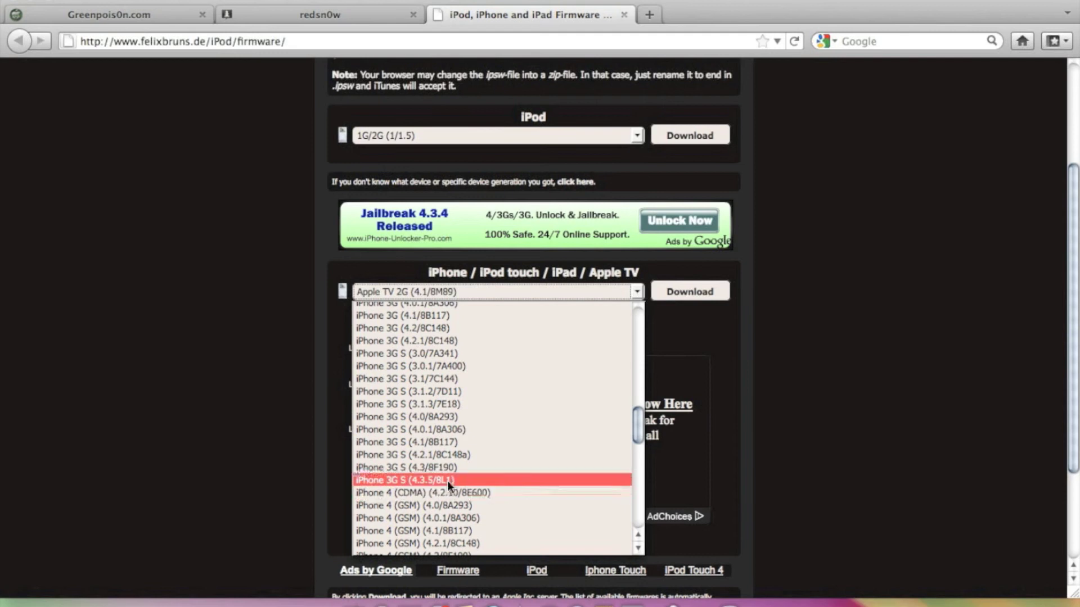
pyautogui.scroll(-2, 446, 446)
pyautogui.scroll(-5, 446, 446)
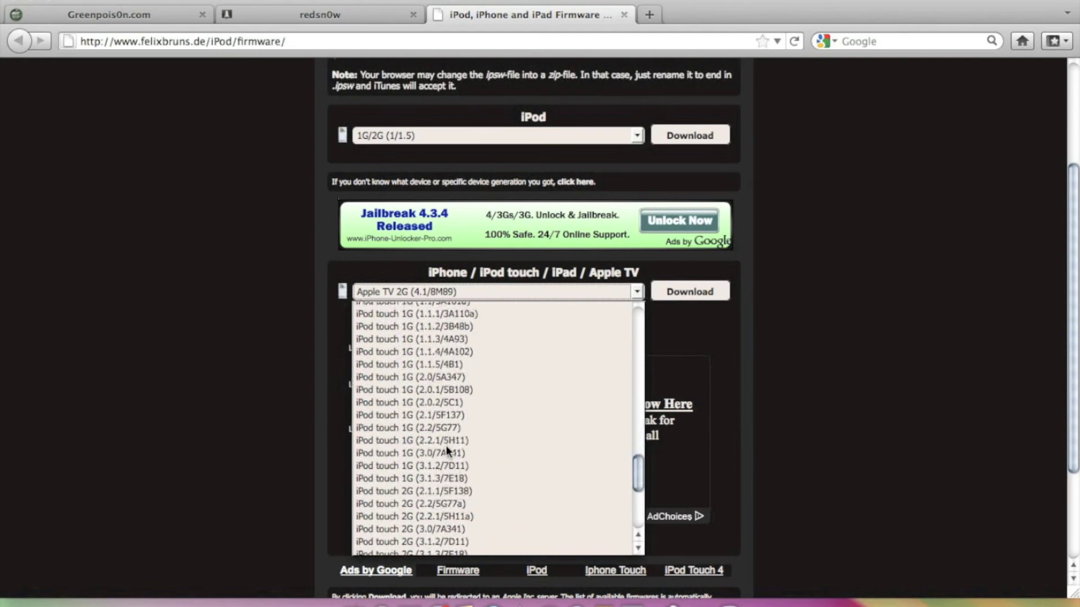
pyautogui.scroll(2, 431, 382)
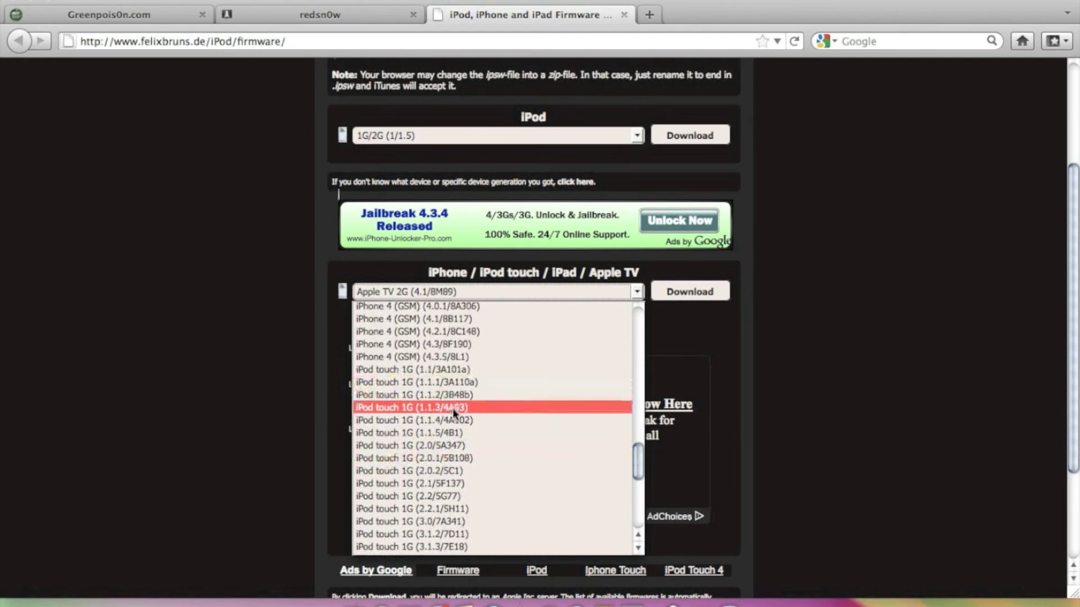
pyautogui.scroll(-7, 441, 375)
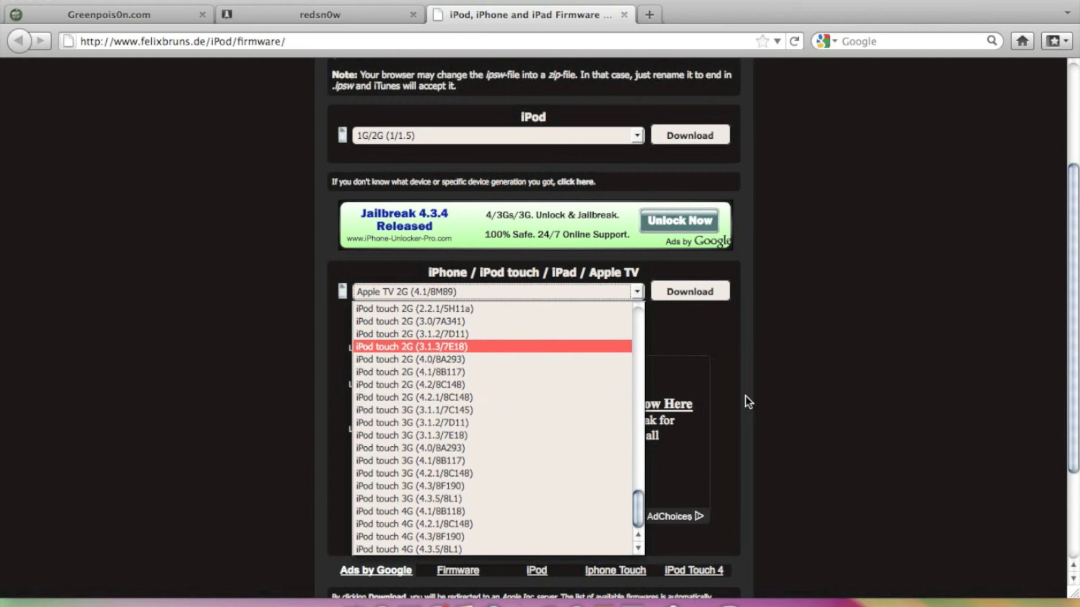
pyautogui.click(706, 344)
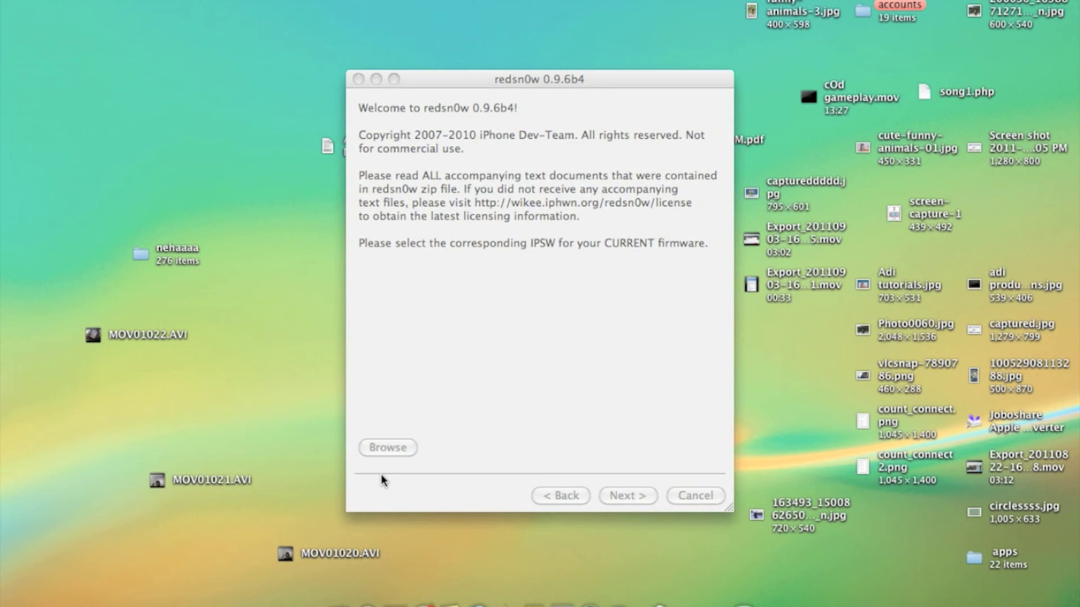
# Load iPod2,1_4.2.1_8C148_Restore.ipsw from Downloads into redsn0w as the firmware file.
pyautogui.click(439, 85)
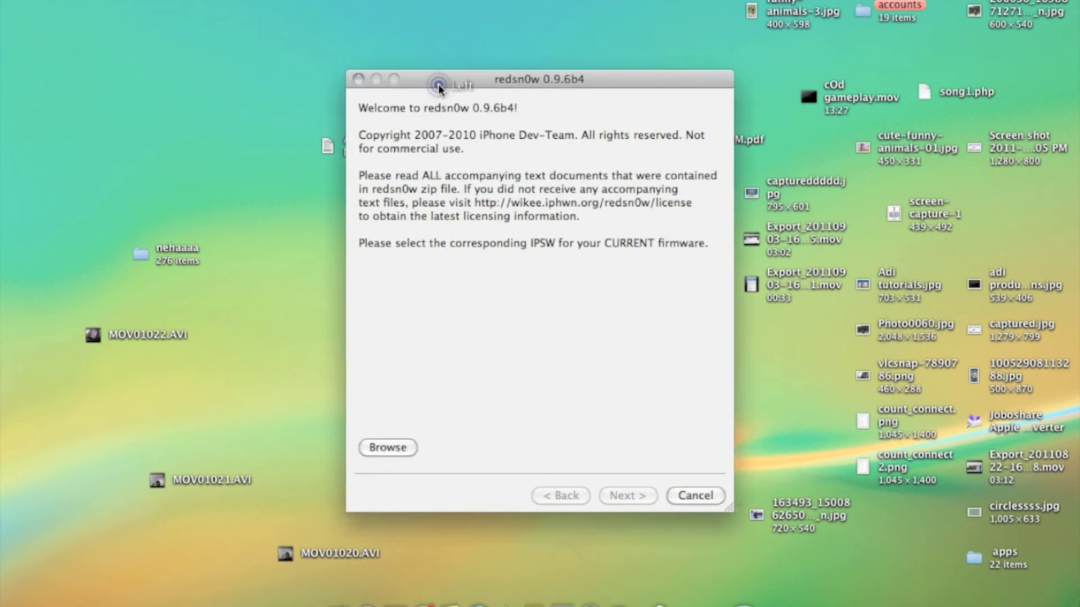
pyautogui.click(389, 448)
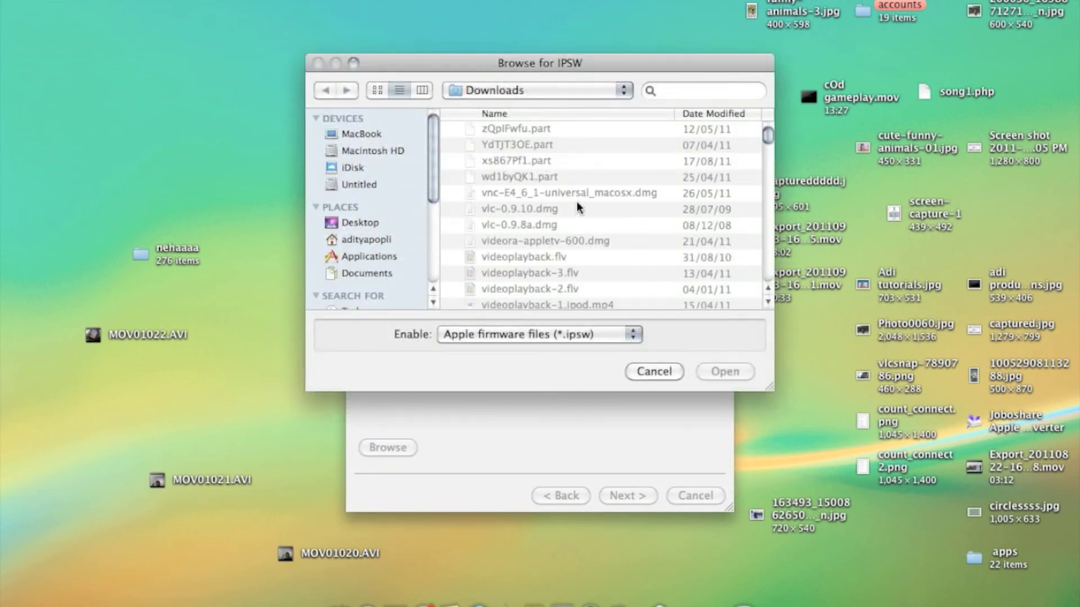
pyautogui.scroll(-7, 576, 208)
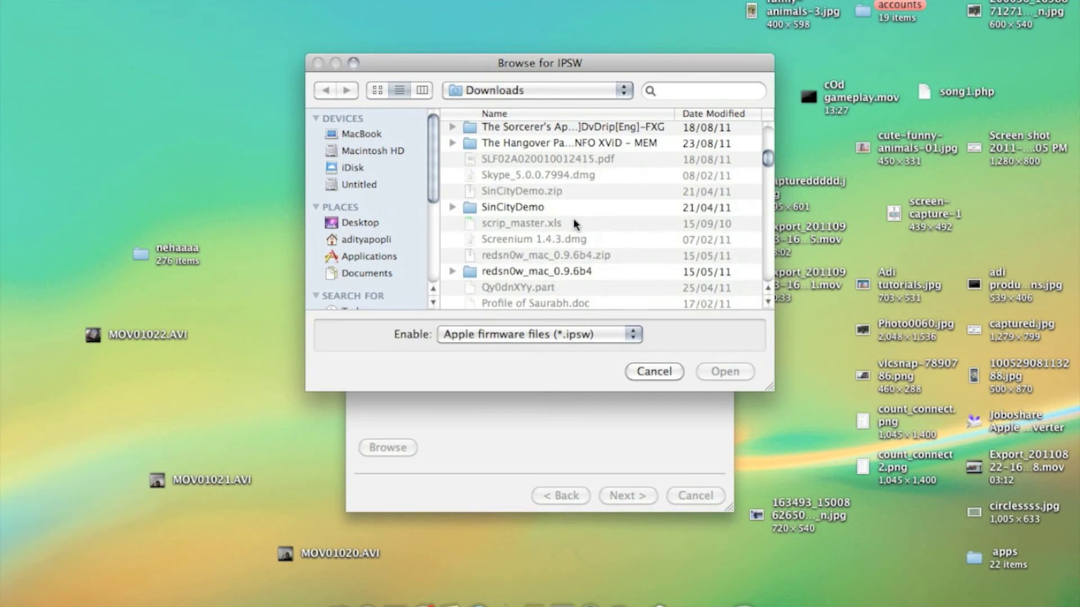
pyautogui.scroll(-15, 575, 223)
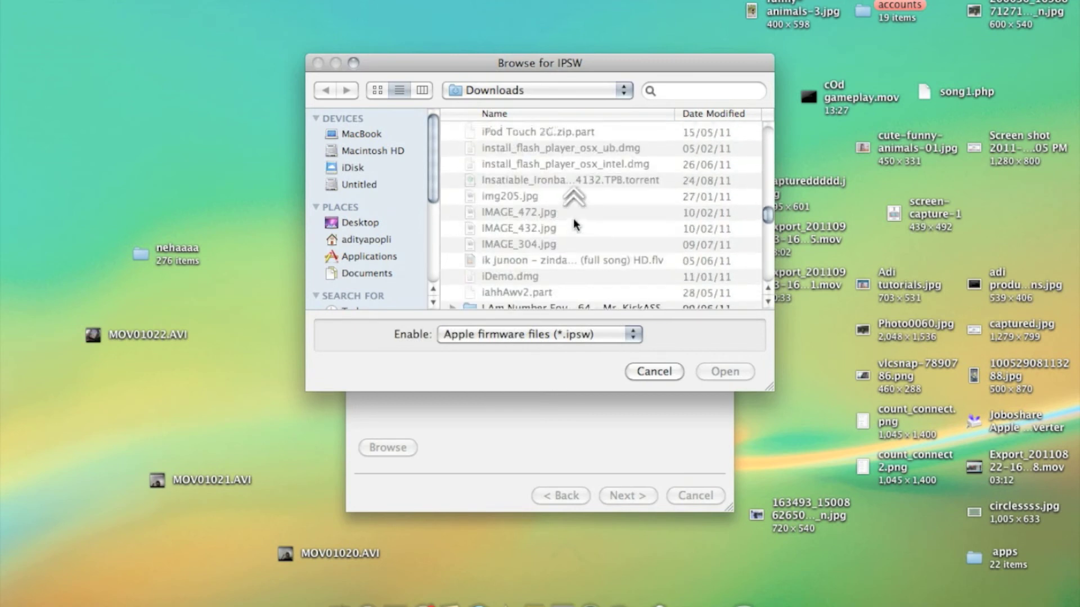
pyautogui.scroll(2, 575, 224)
pyautogui.scroll(-3, 575, 224)
pyautogui.scroll(2, 575, 224)
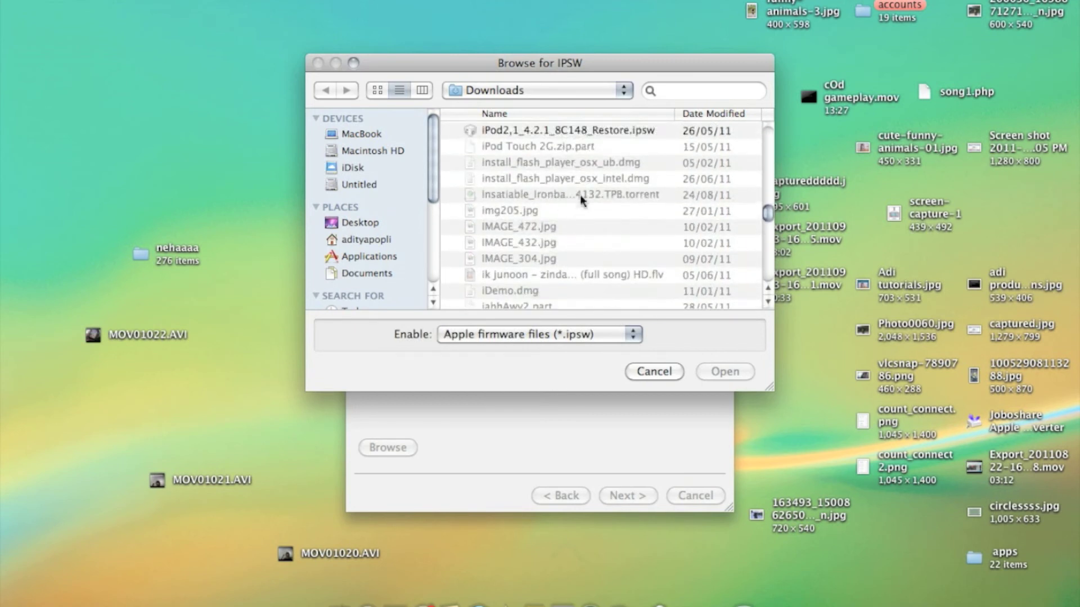
pyautogui.click(610, 131)
pyautogui.click(737, 374)
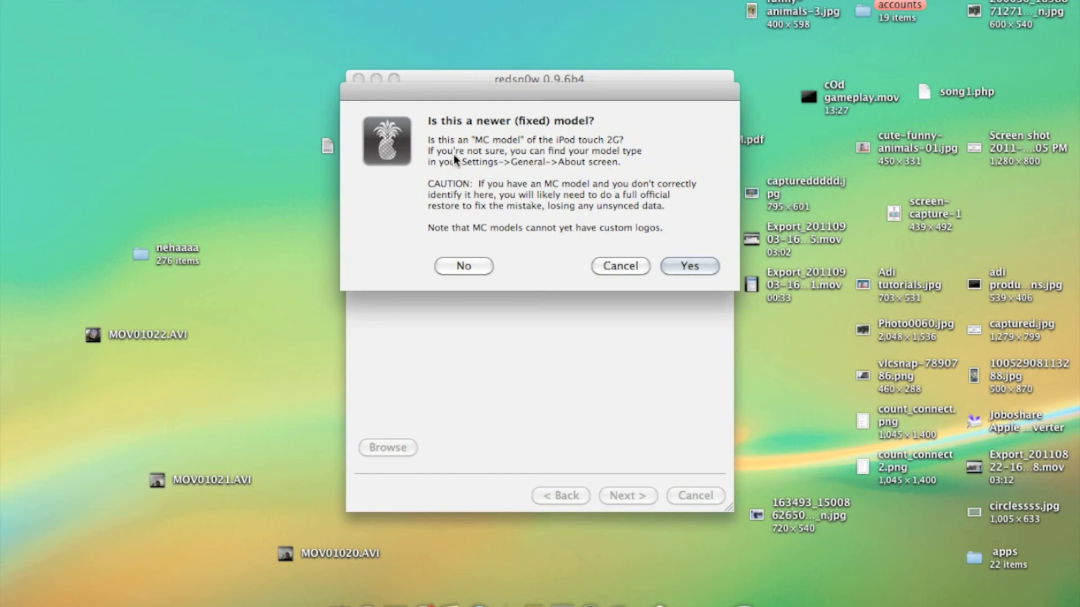
# Mark the iPod as not an MC model, start preparing the jailbreak data, then close redsn0w.
pyautogui.click(456, 267)
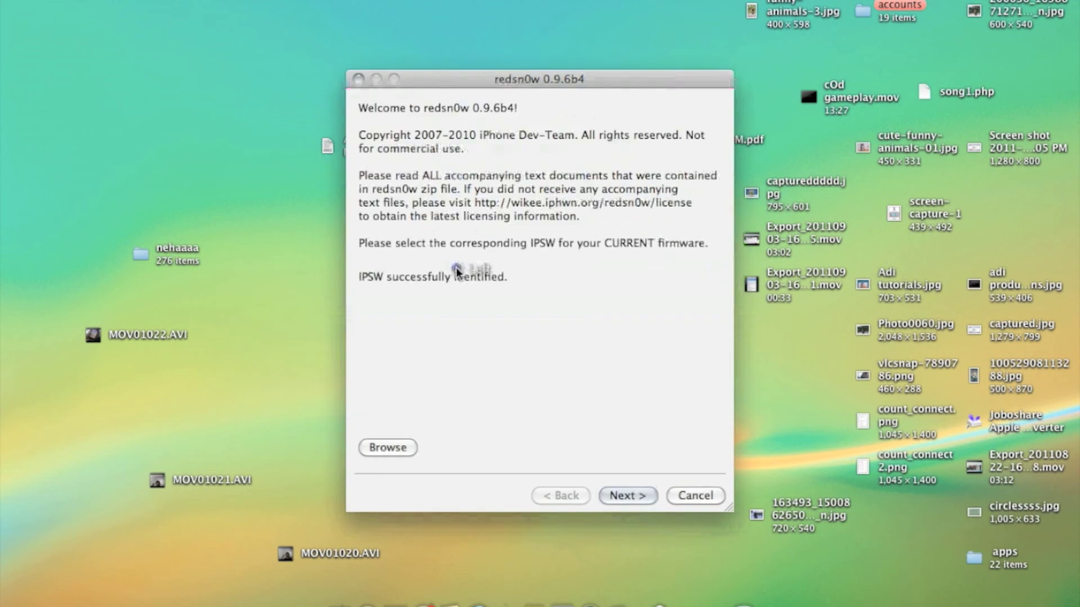
pyautogui.click(638, 502)
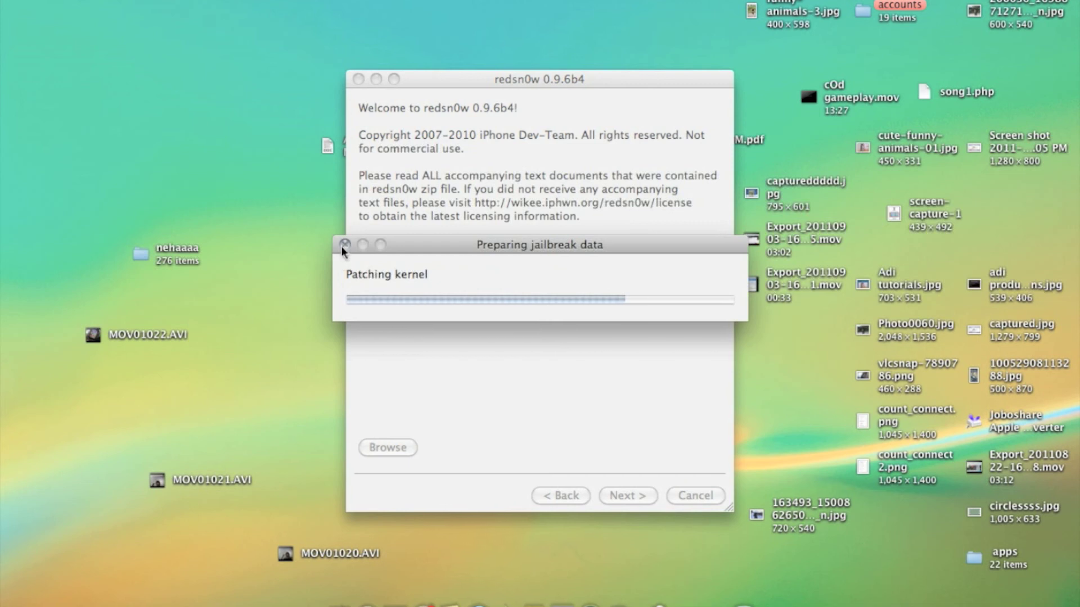
pyautogui.click(359, 79)
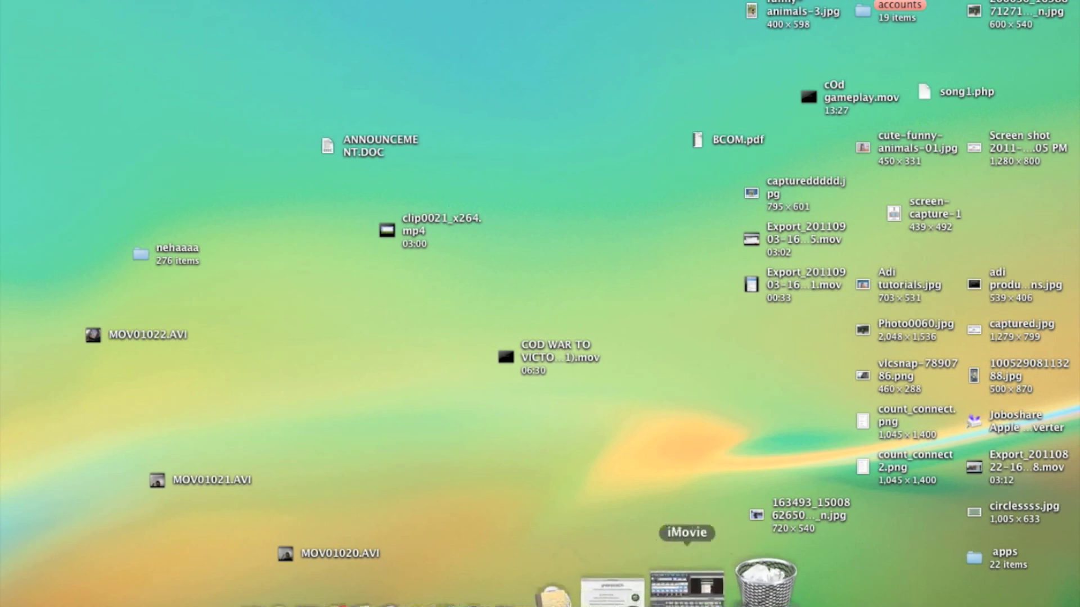
# Restore greenpois0n from the Dock and start the jailbreak so it waits for DFU mode.
pyautogui.click(664, 587)
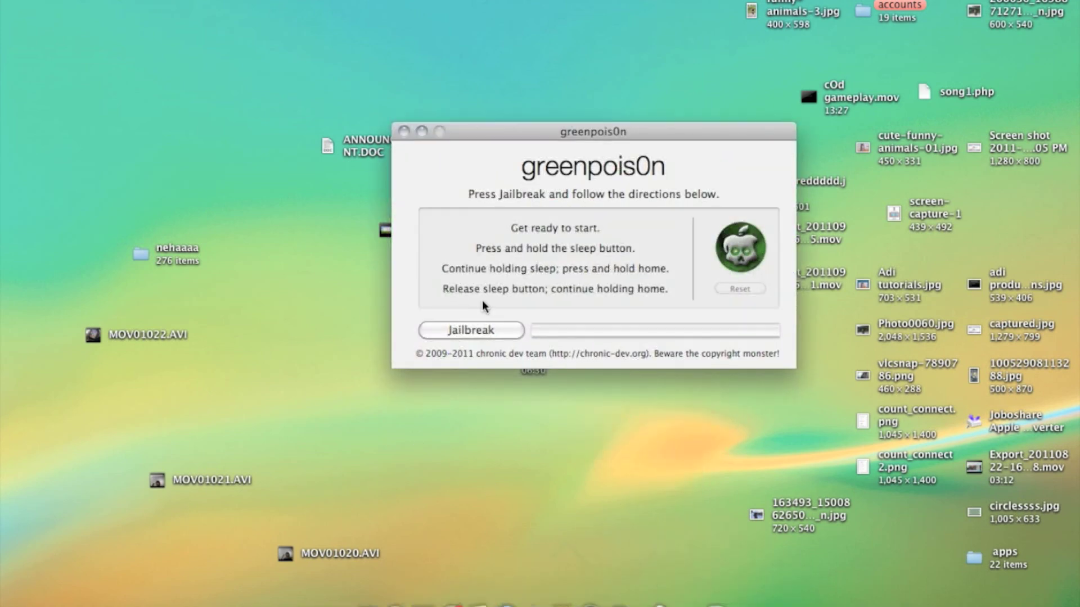
pyautogui.click(468, 331)
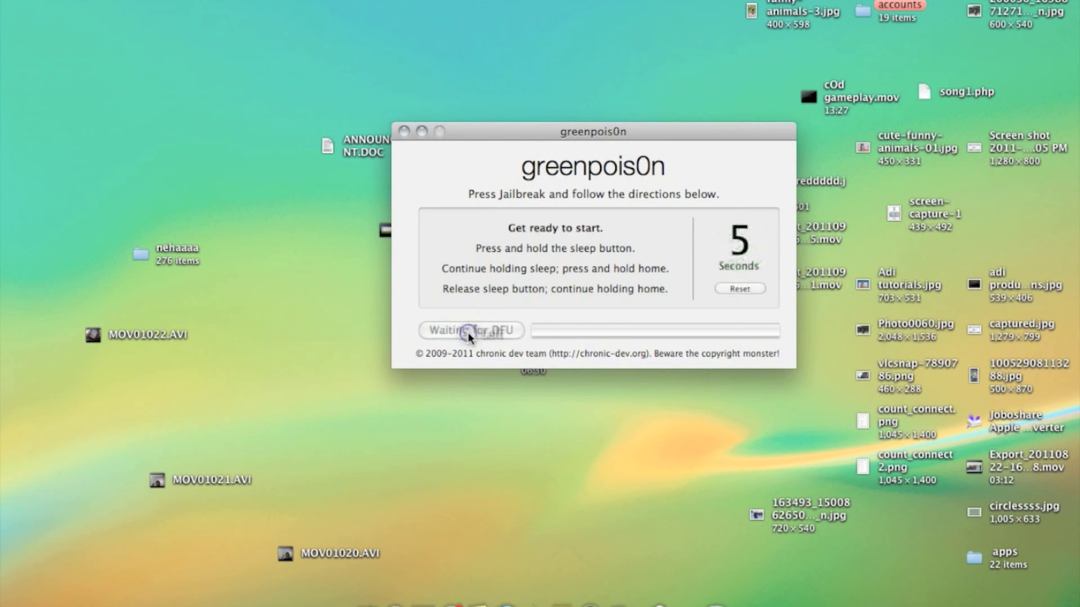